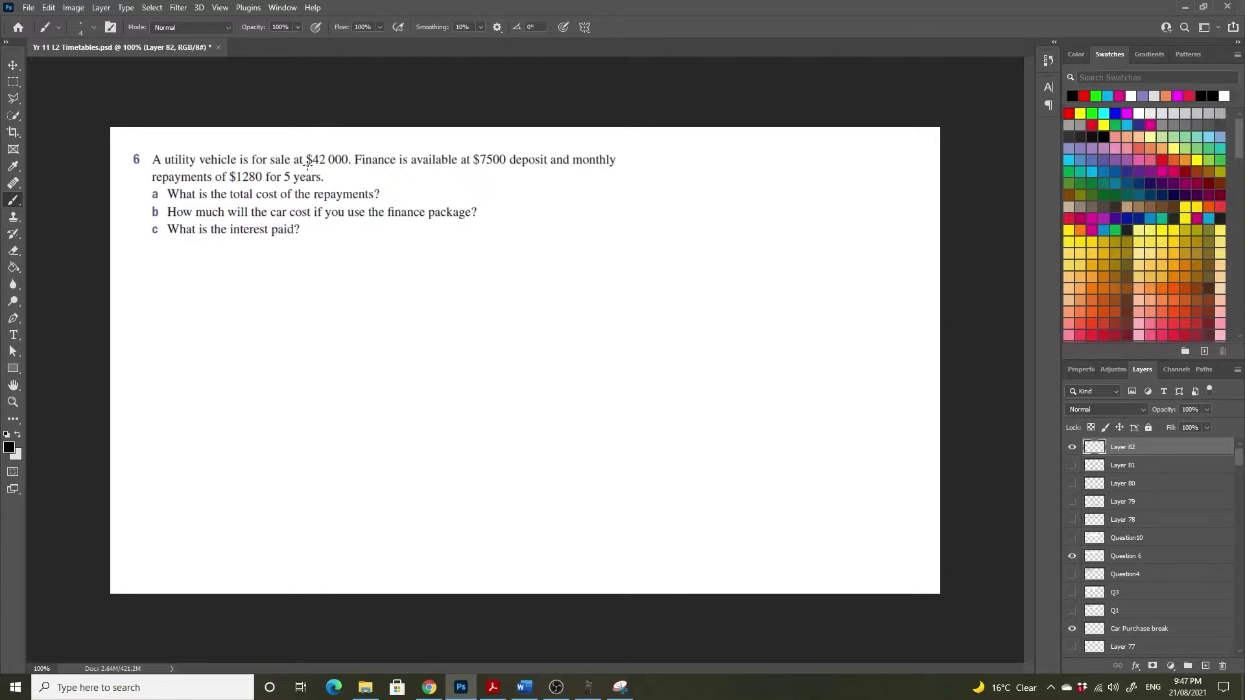
Underline $42 000, the $7500 deposit and the $1280 monthly repayments in question 6
drag(306, 166, 348, 166)
drag(472, 167, 617, 168)
drag(153, 187, 324, 188)
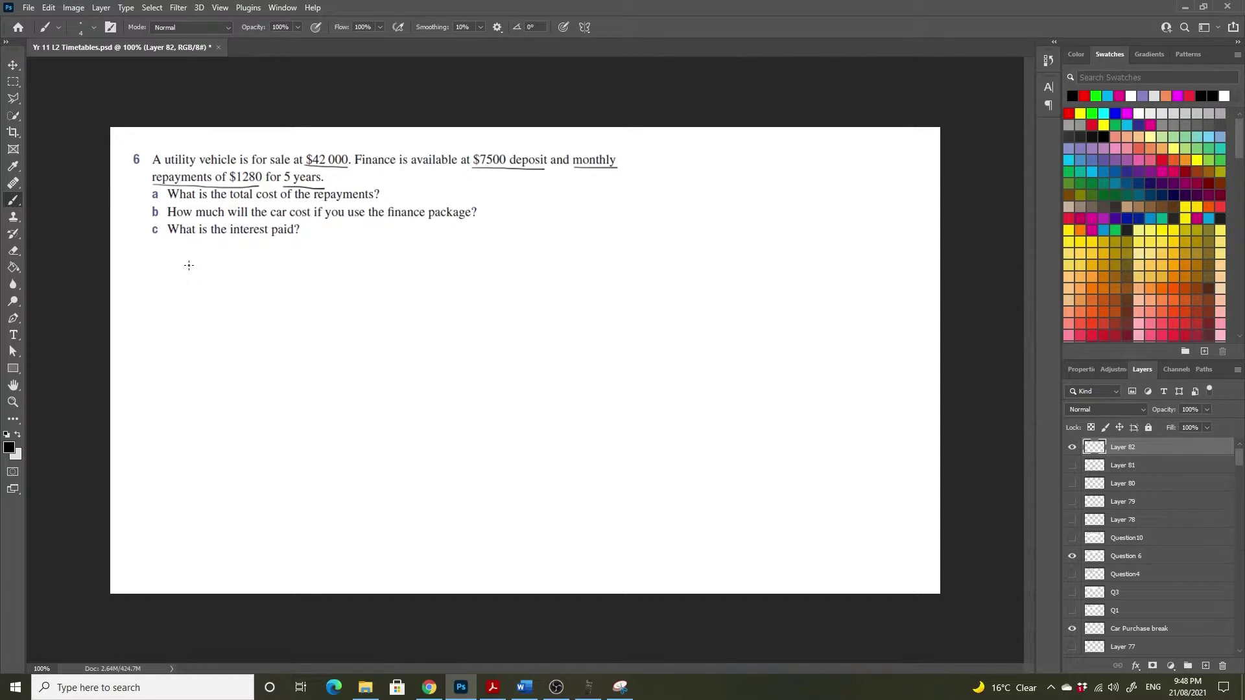
Label part a) and write 'Total repayments = number of repayments × cost of each repayment' in the margin
mouse_move(194, 262)
mouse_down()
mouse_move(184, 266)
mouse_move(204, 283)
mouse_up()
mouse_move(674, 170)
mouse_down()
mouse_move(674, 186)
mouse_move(681, 170)
mouse_move(695, 183)
mouse_up()
mouse_move(688, 171)
mouse_down()
mouse_move(779, 190)
mouse_move(823, 173)
mouse_move(835, 184)
mouse_up()
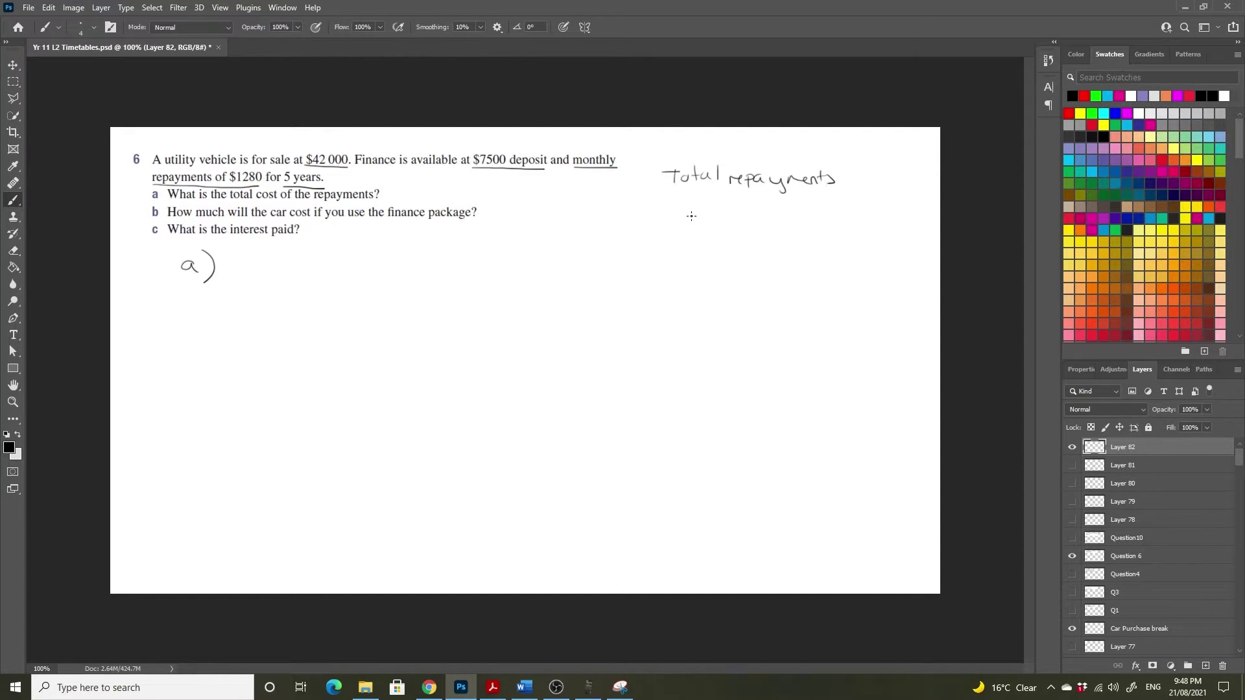
drag(660, 207, 673, 207)
drag(660, 212, 674, 212)
drag(689, 206, 867, 208)
drag(694, 230, 901, 237)
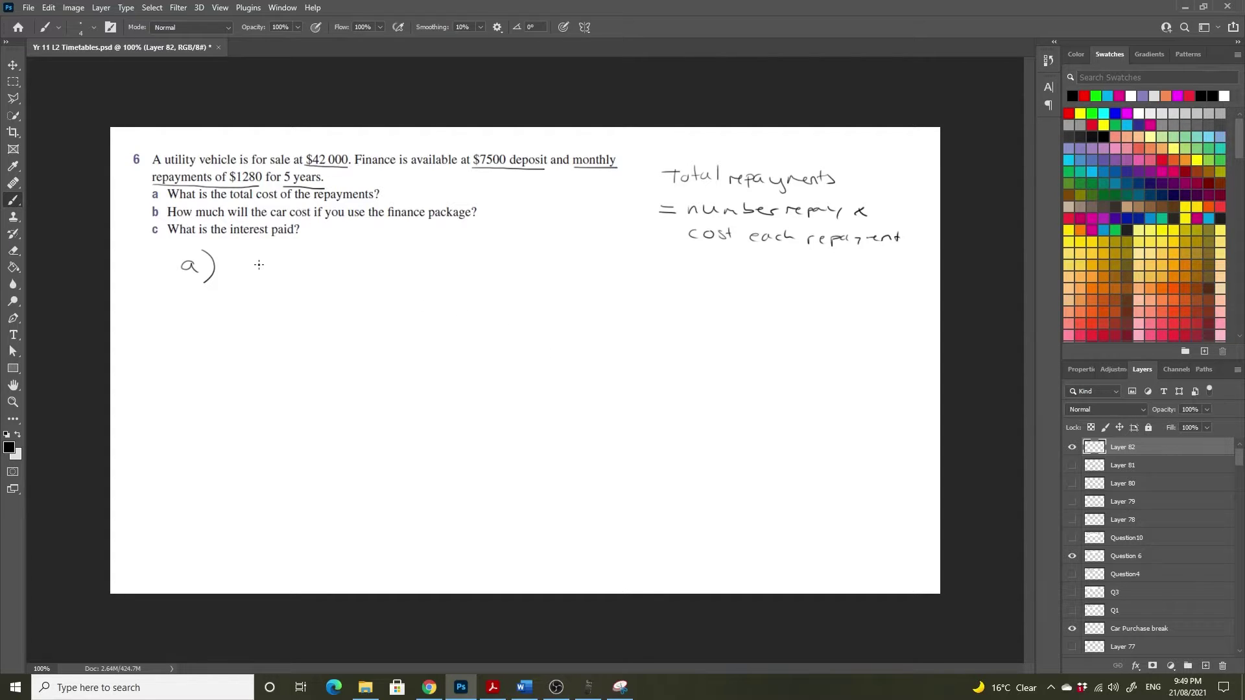
Write 'Total repayment = 5 × 12 × 1280' after a) and begin an equals sign below
mouse_move(237, 260)
mouse_down()
mouse_move(238, 275)
mouse_move(249, 267)
mouse_up()
mouse_move(258, 257)
mouse_down()
mouse_move(259, 276)
mouse_move(266, 263)
mouse_up()
drag(271, 266, 448, 274)
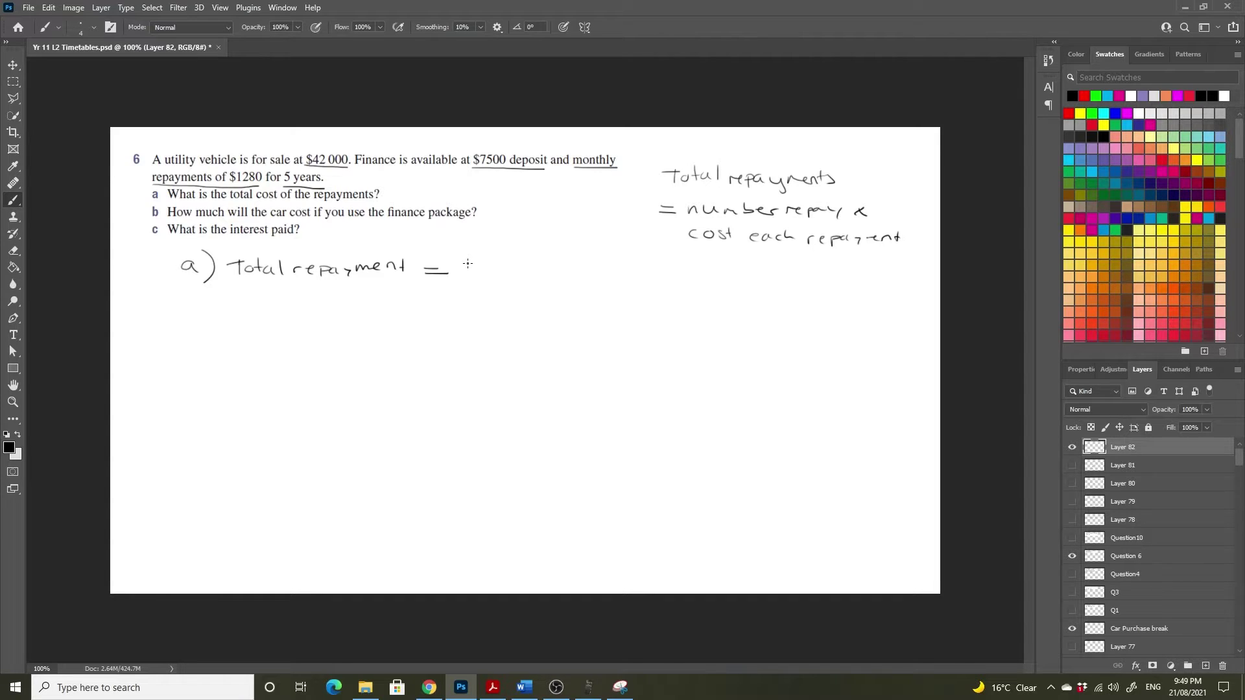
mouse_move(479, 262)
mouse_down()
mouse_move(467, 276)
mouse_move(490, 278)
mouse_up()
mouse_move(510, 260)
mouse_down()
mouse_move(512, 274)
mouse_move(551, 278)
mouse_up()
drag(550, 276, 636, 259)
drag(426, 296, 445, 294)
drag(422, 303, 447, 306)
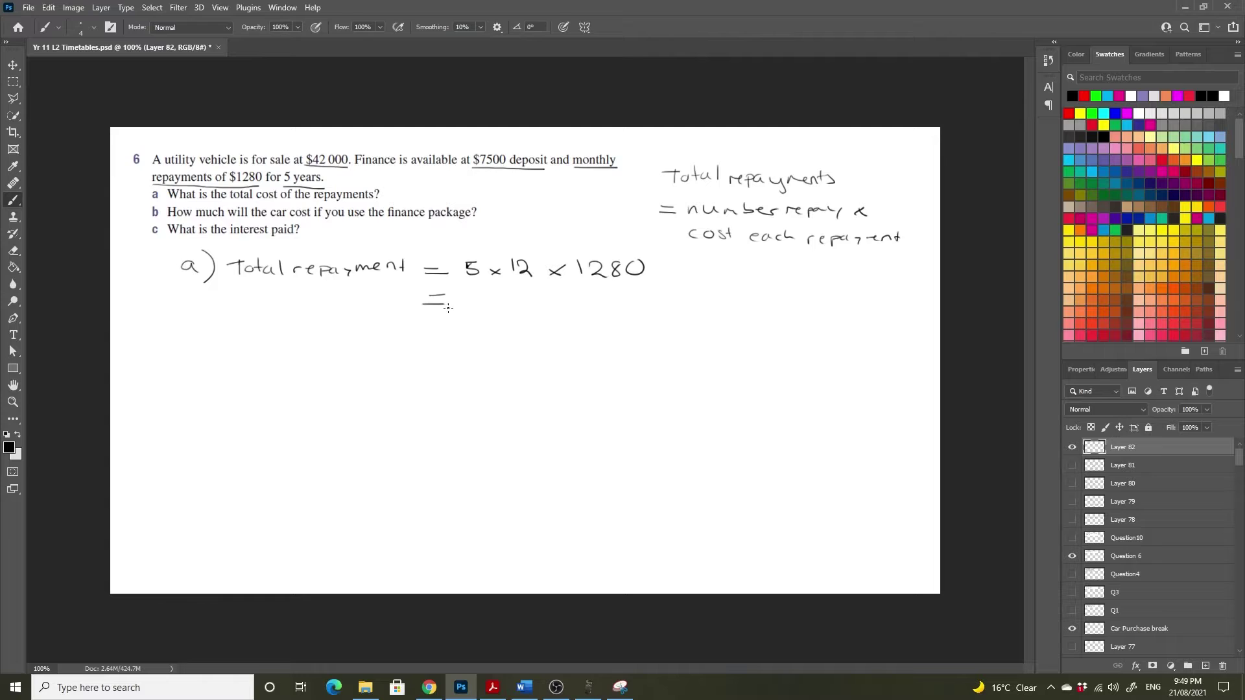
Start keying 5 × 12 × 1280 into the SHARP calculator
click(587, 687)
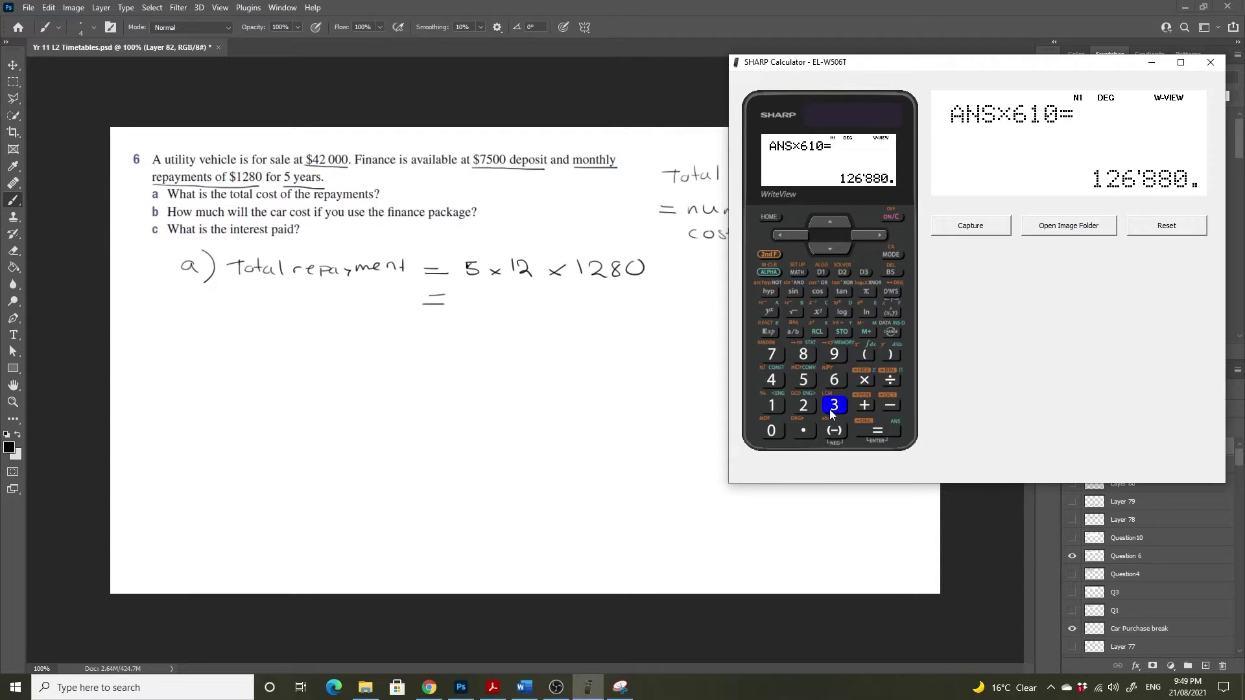
click(803, 380)
click(864, 380)
click(771, 405)
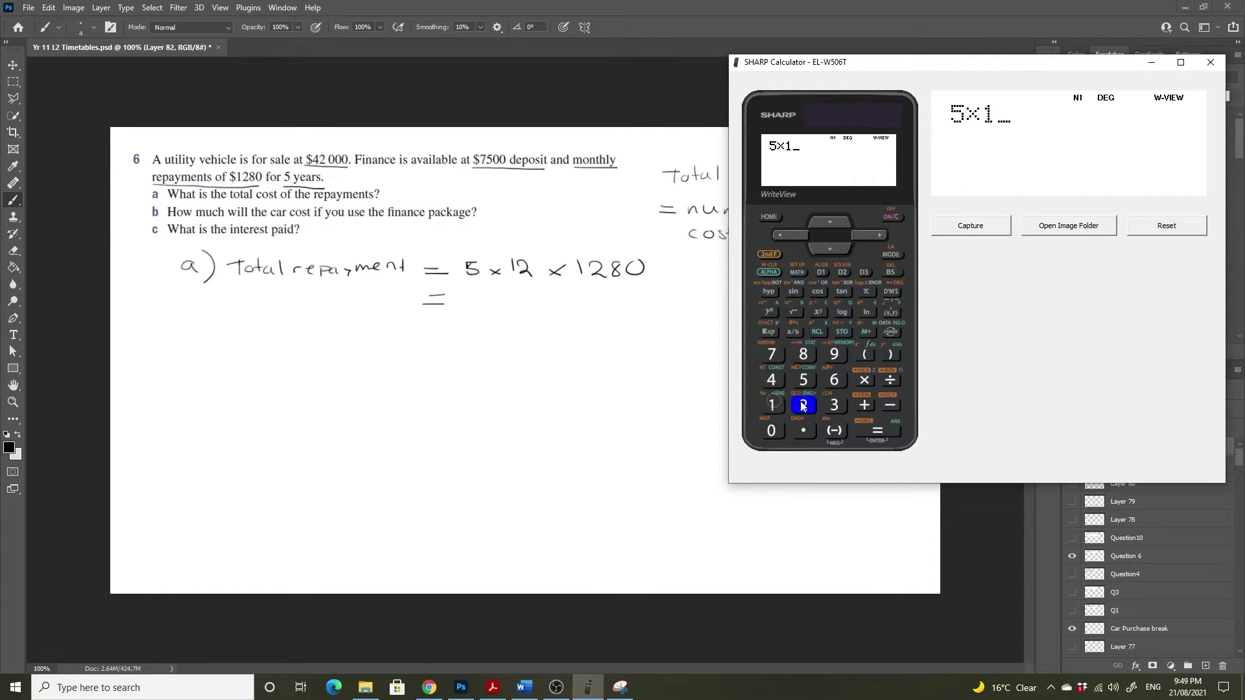
click(803, 405)
click(864, 380)
click(771, 405)
click(772, 405)
click(805, 356)
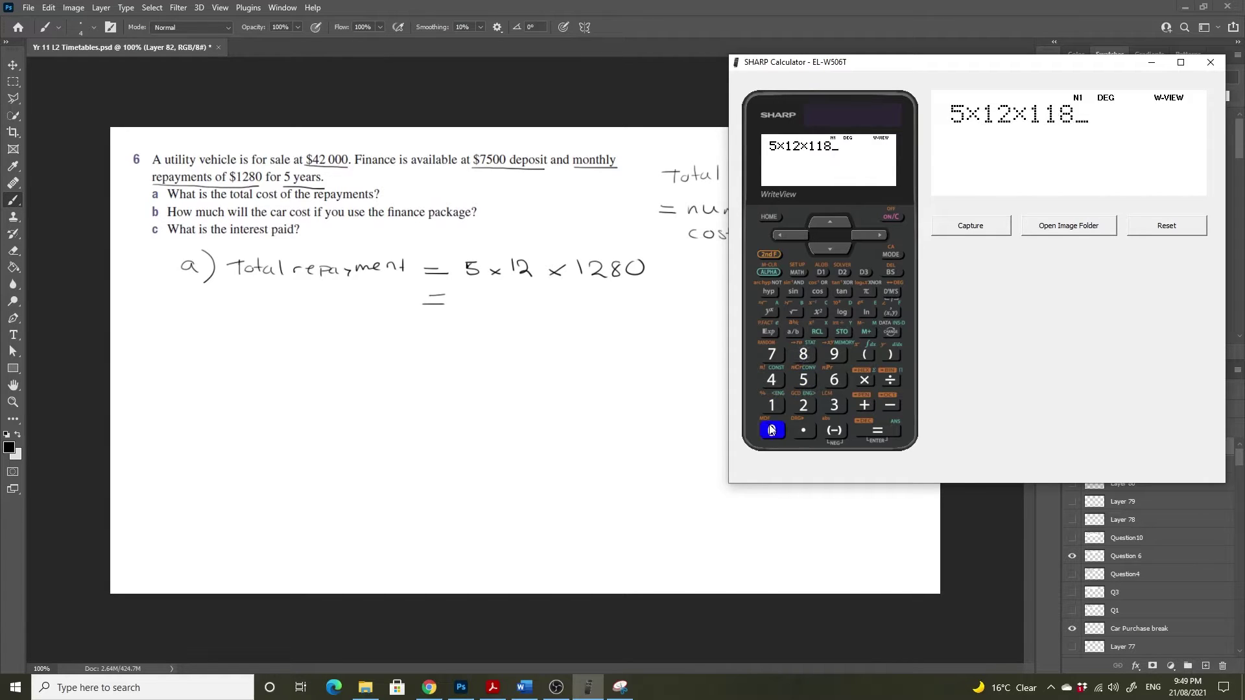
Delete the mistyped digits, finish 1280 and calculate the total of 76'800
click(889, 273)
click(889, 274)
click(804, 409)
click(803, 356)
click(771, 437)
click(876, 432)
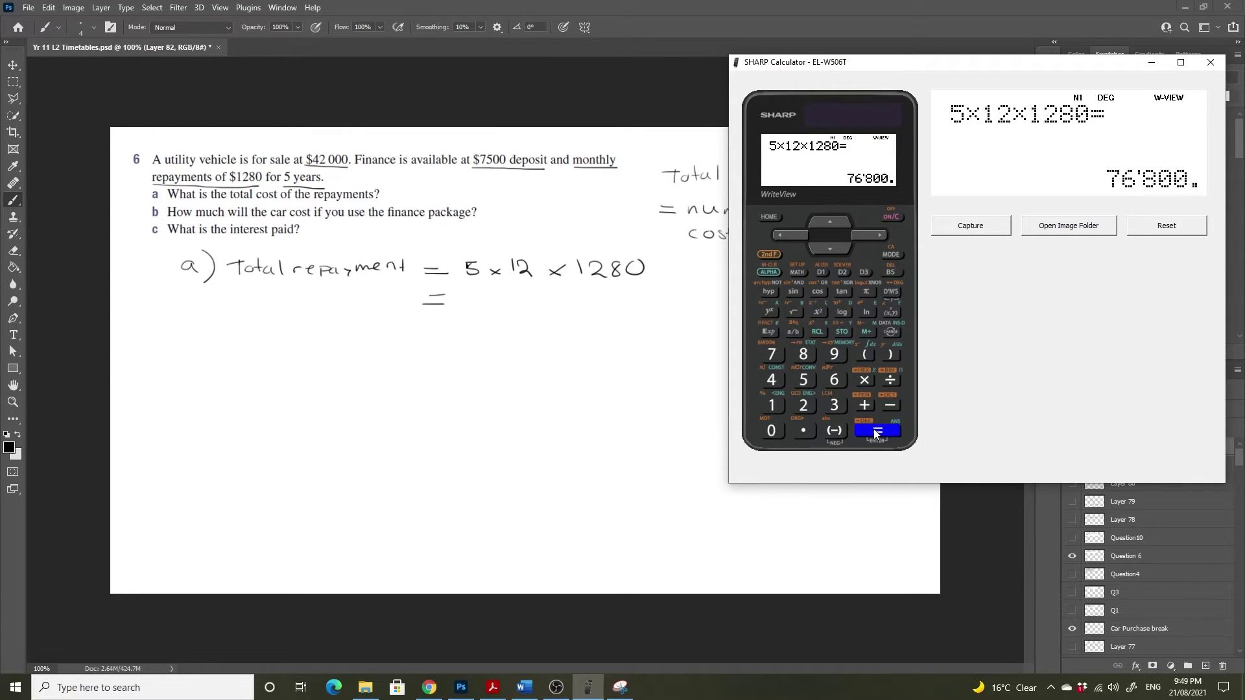
click(525, 355)
Write the part a) answer '= $76 800'
drag(475, 294, 481, 307)
mouse_move(510, 292)
mouse_down()
mouse_move(501, 303)
mouse_move(561, 298)
mouse_up()
drag(472, 293, 462, 321)
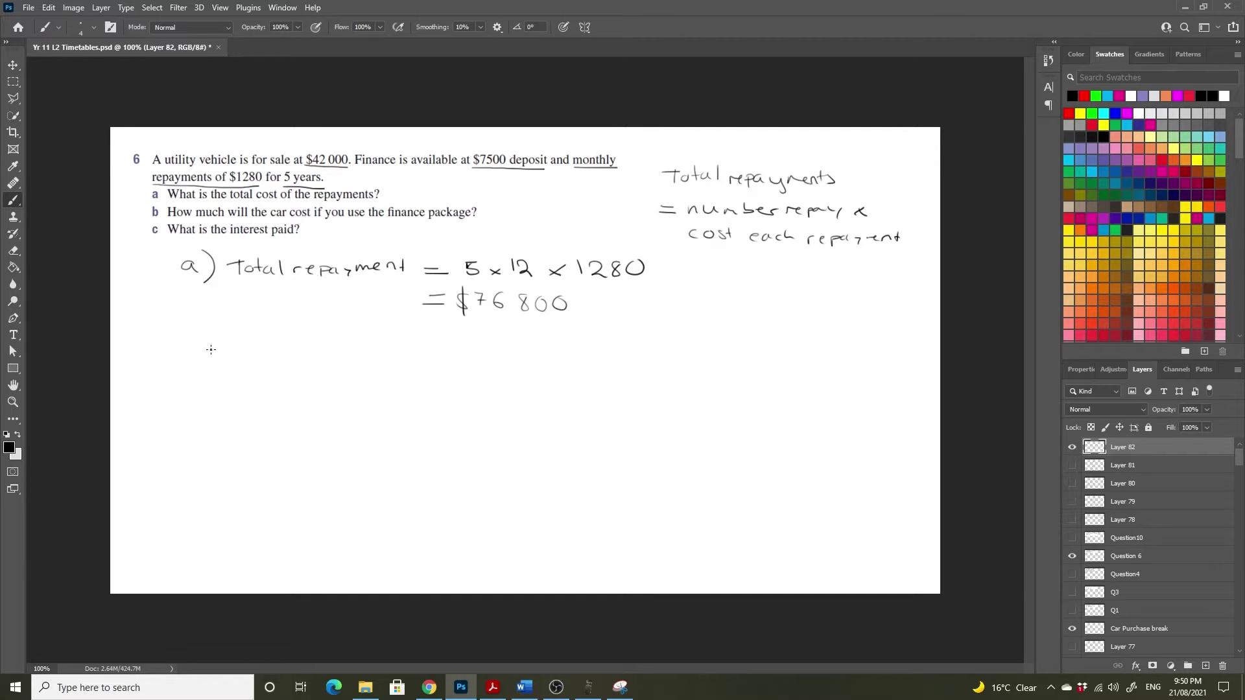
Label part b) and write 'Total cost = deposit + Total repayment'
drag(209, 344, 219, 355)
drag(221, 335, 235, 366)
mouse_move(259, 338)
mouse_down()
mouse_move(267, 357)
mouse_move(298, 345)
mouse_move(367, 354)
mouse_move(383, 338)
mouse_move(434, 354)
mouse_move(561, 344)
mouse_move(609, 359)
mouse_move(842, 334)
mouse_move(834, 350)
mouse_up()
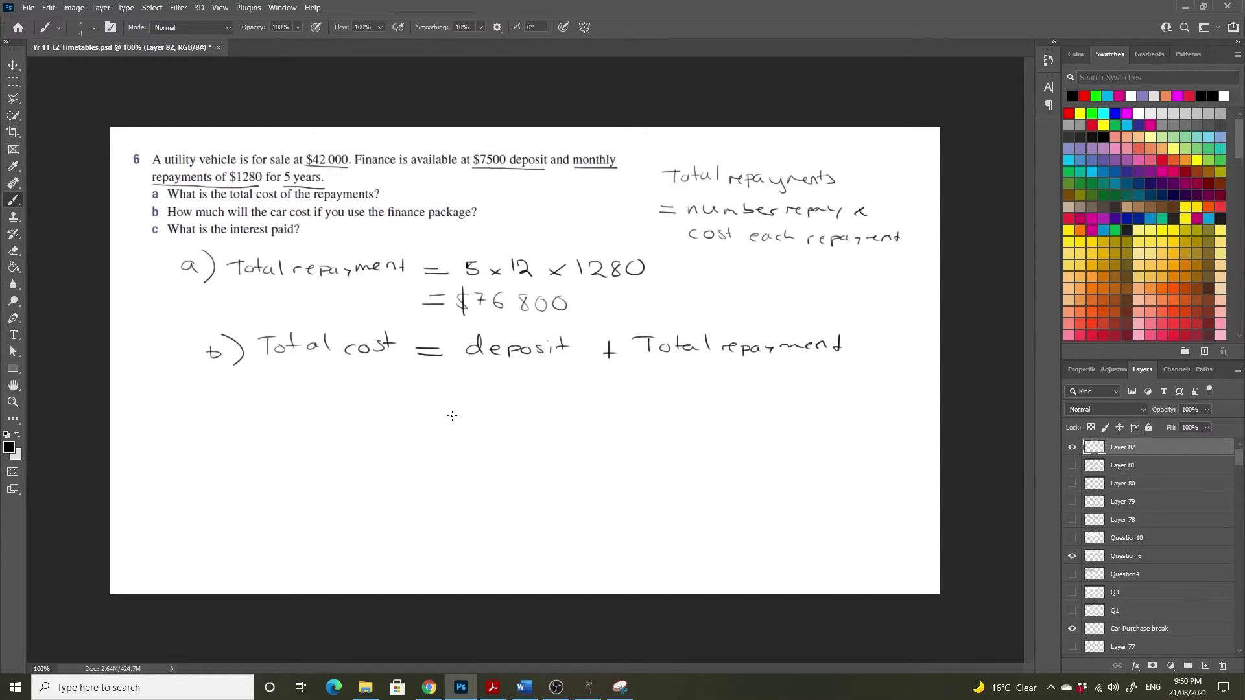
Write '= 7500 + 76800' on the next line and start another equals sign
drag(416, 376, 440, 375)
drag(413, 391, 437, 390)
mouse_move(468, 377)
mouse_down()
mouse_move(483, 376)
mouse_move(479, 393)
mouse_move(525, 380)
mouse_up()
mouse_move(545, 379)
mouse_down()
mouse_move(537, 388)
mouse_move(613, 386)
mouse_up()
drag(637, 380, 646, 396)
mouse_move(667, 377)
mouse_down()
mouse_move(659, 393)
mouse_move(709, 375)
mouse_up()
mouse_move(734, 375)
mouse_down()
mouse_move(727, 384)
mouse_move(734, 376)
mouse_up()
drag(411, 418, 432, 427)
Compute ANS + 75000 on the calculator, giving 151'800
click(588, 688)
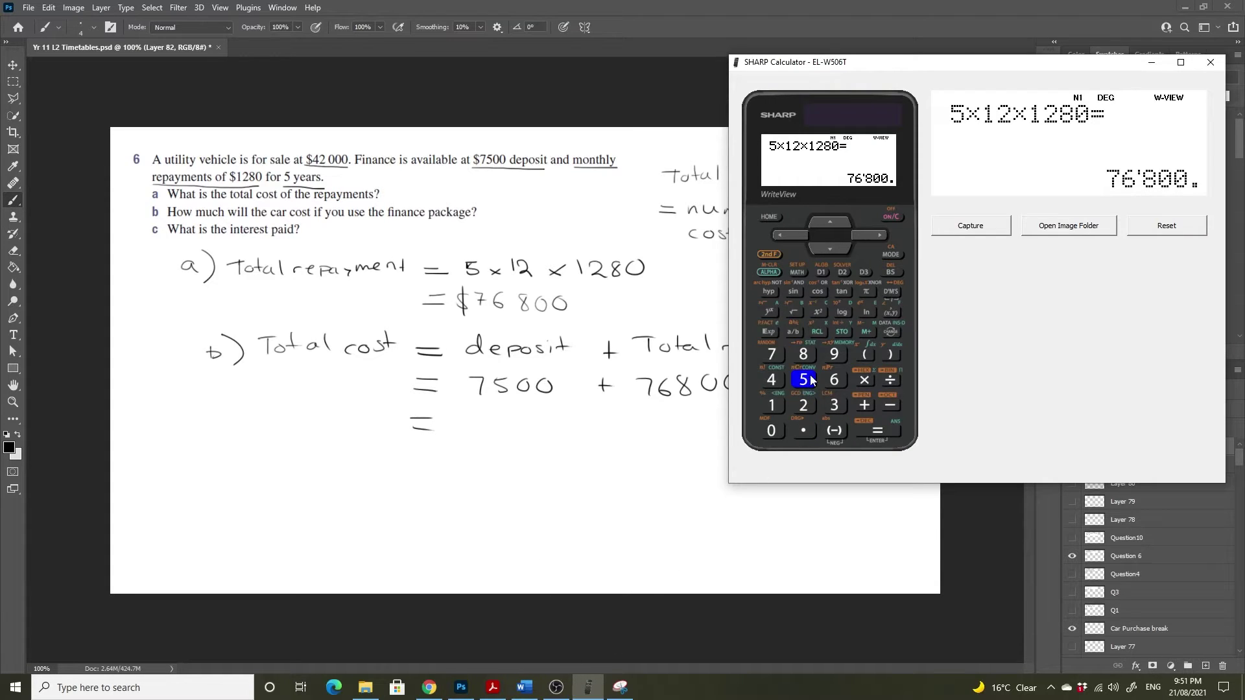
click(864, 405)
click(777, 355)
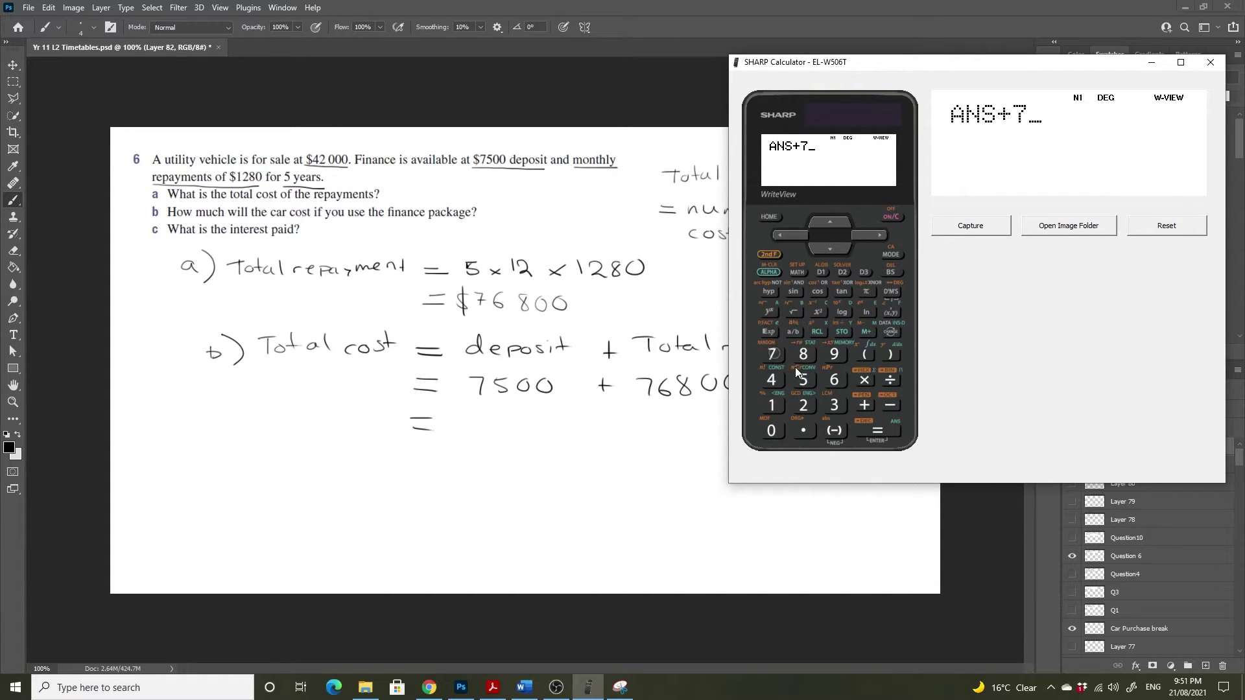
click(771, 431)
click(771, 431)
click(771, 430)
click(804, 430)
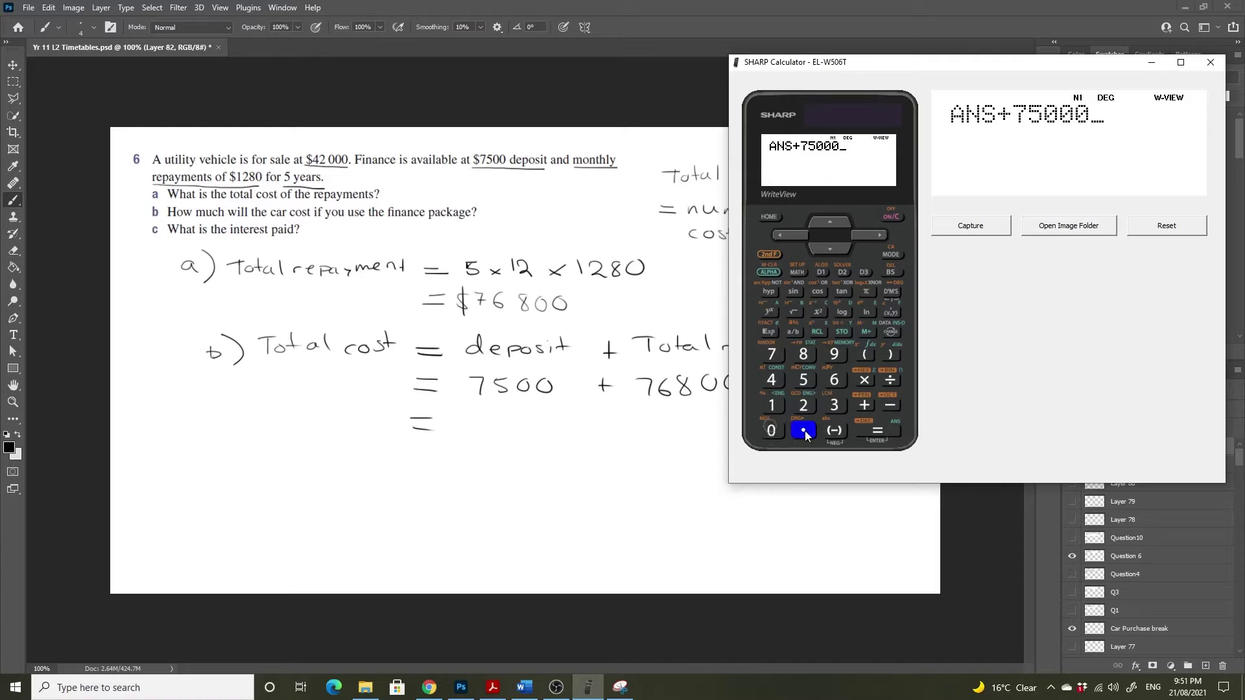
click(871, 432)
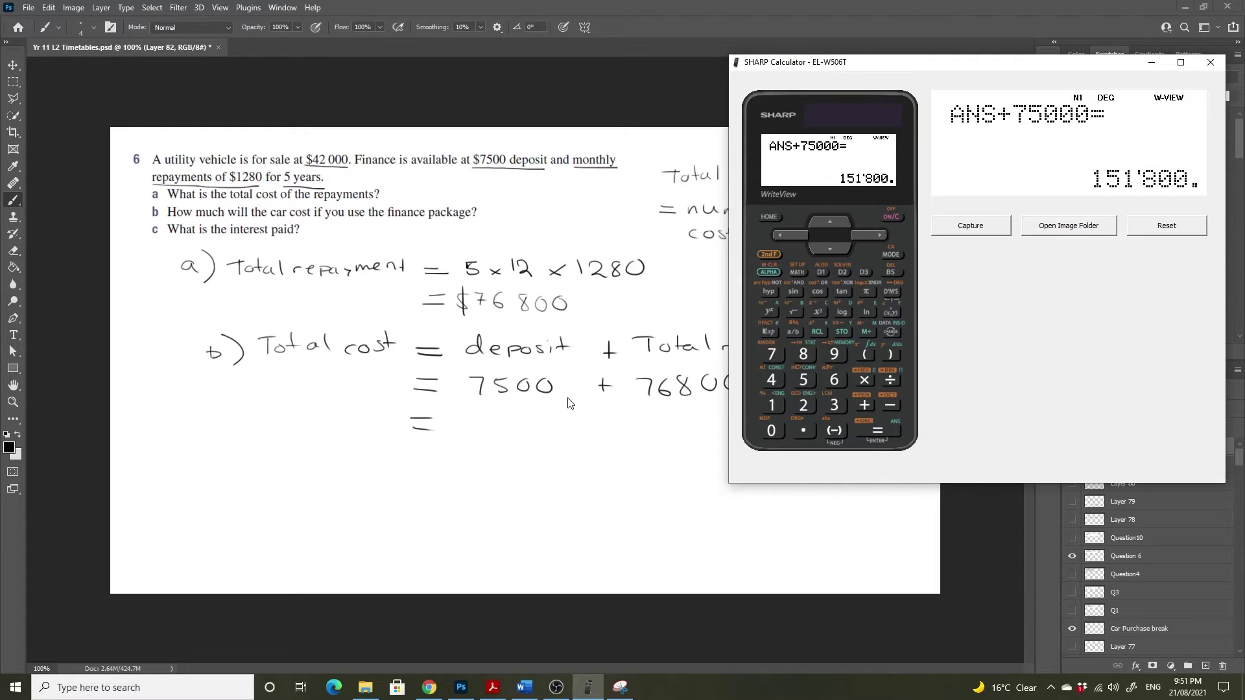
Write '$151800' as the total cost, then scribble it out as incorrect
mouse_move(468, 416)
mouse_down()
mouse_move(466, 431)
mouse_move(562, 420)
mouse_move(453, 418)
mouse_move(446, 431)
mouse_up()
drag(454, 407, 456, 441)
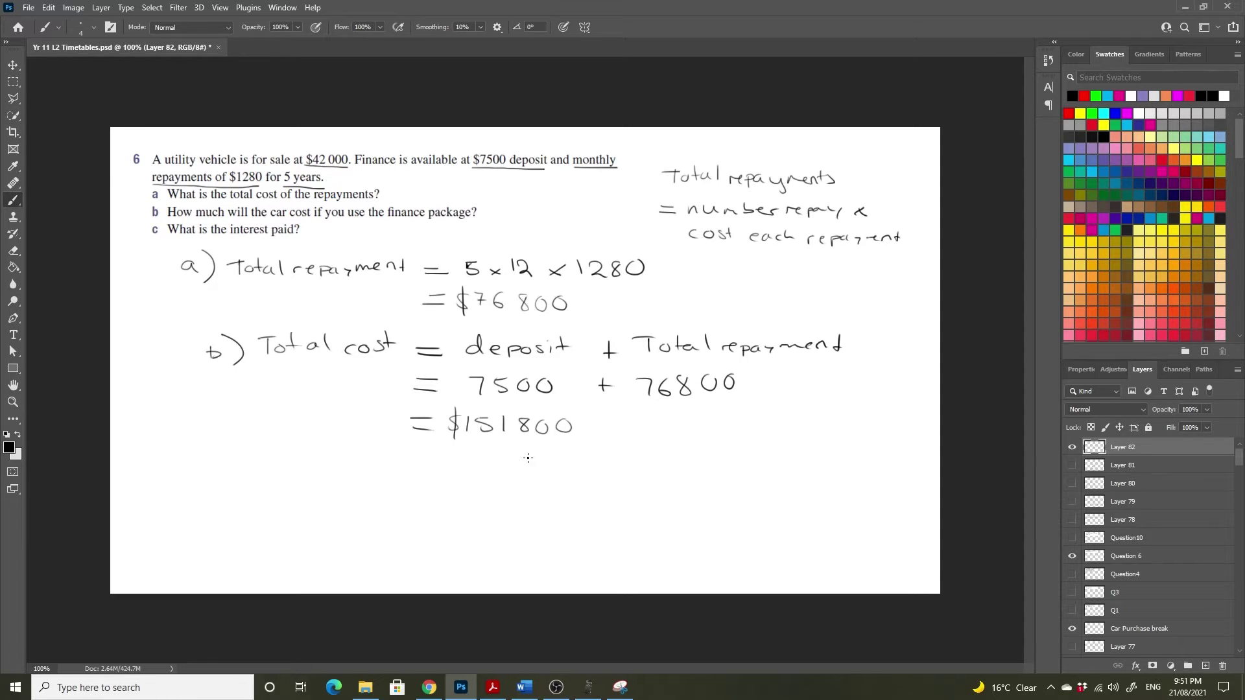
drag(445, 418, 582, 424)
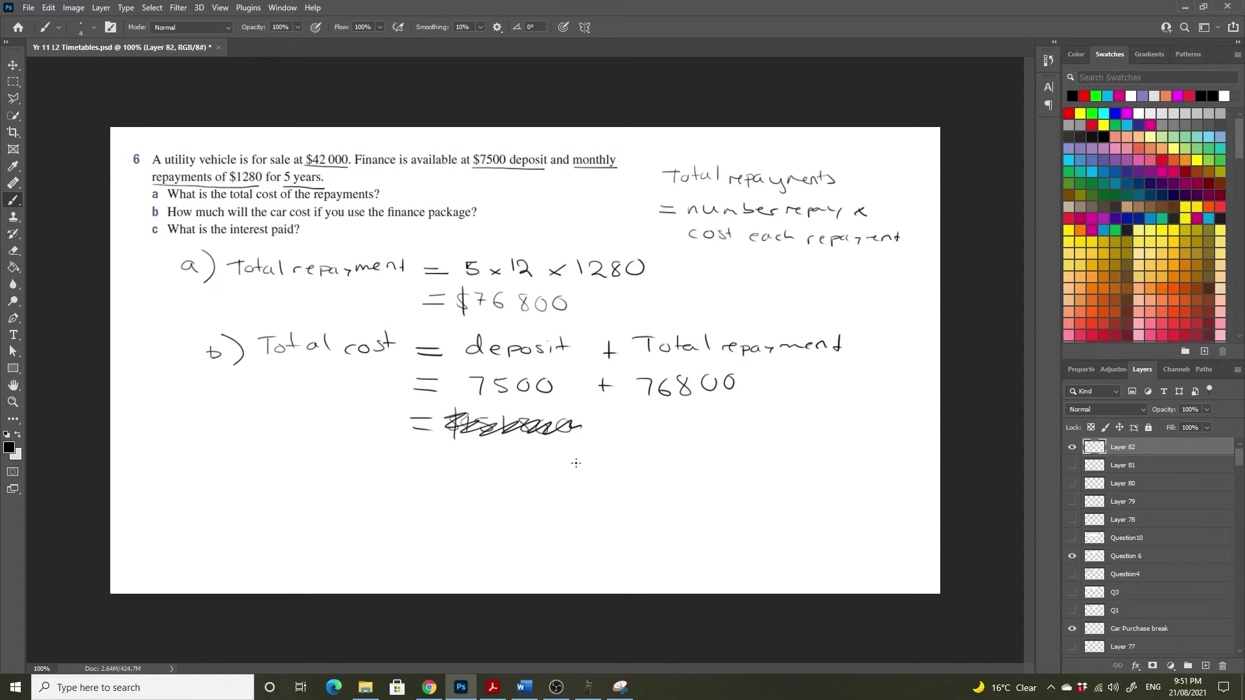
click(588, 686)
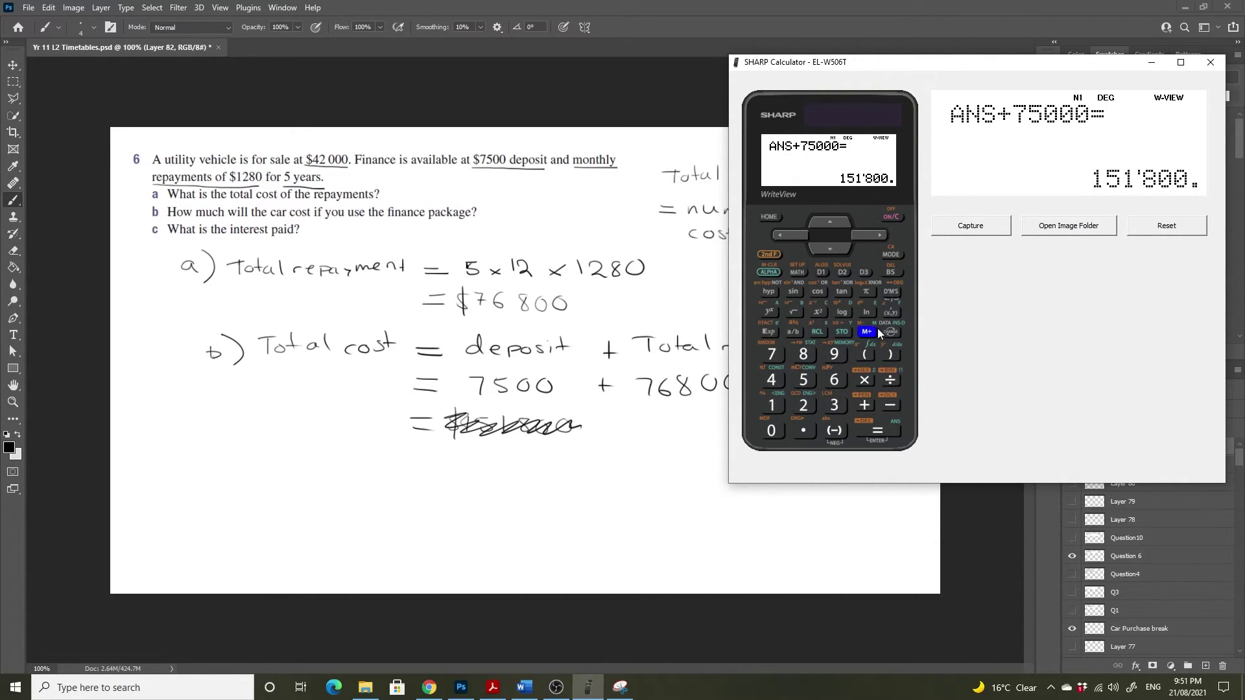
Clear the calculator and compute 7500 + 76800, giving 84'300
click(891, 217)
click(770, 355)
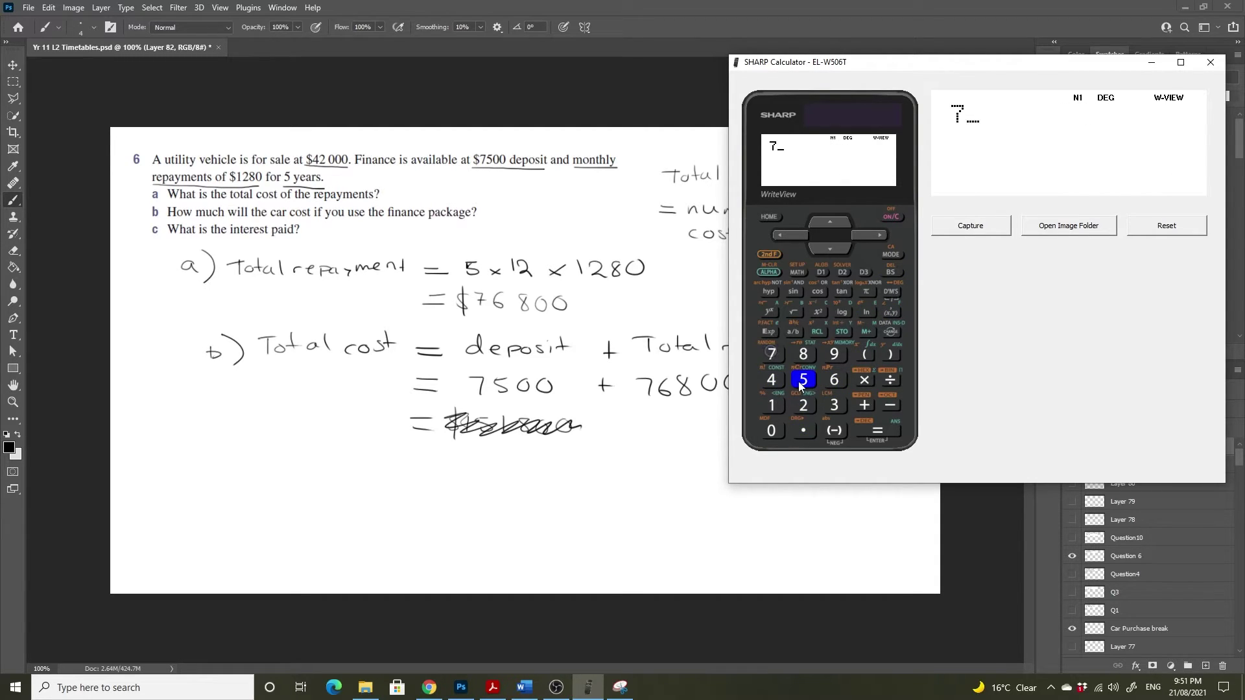
click(803, 380)
double_click(768, 433)
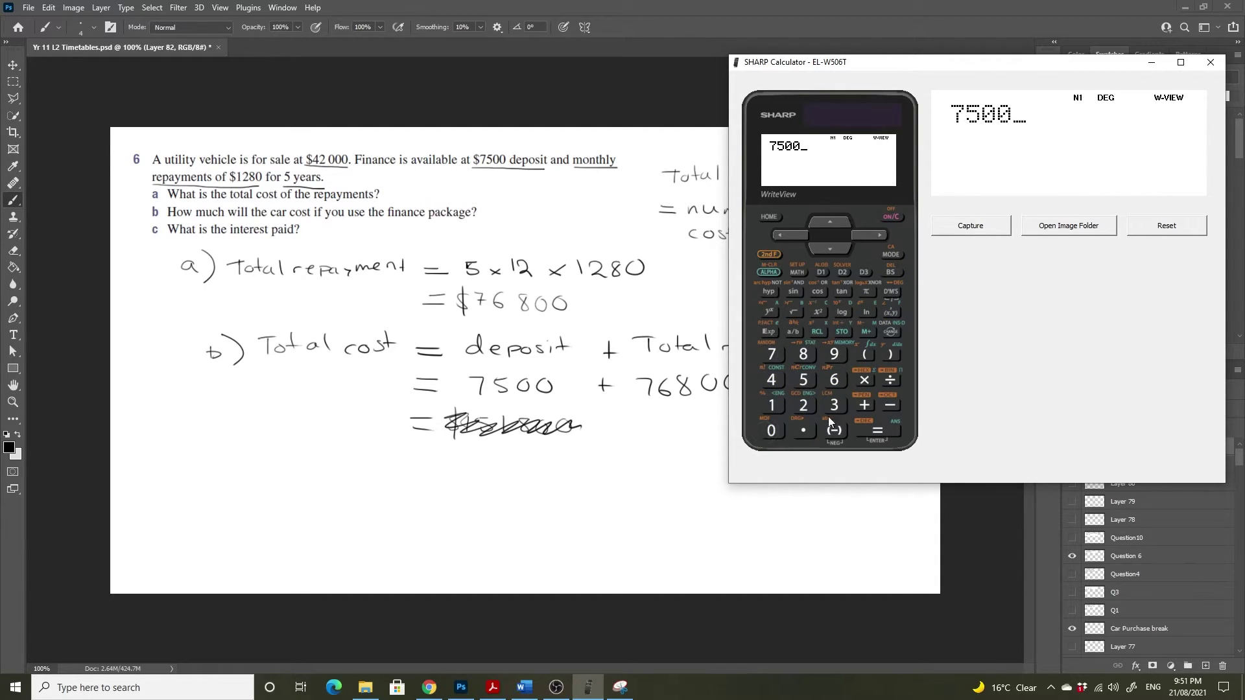
click(867, 407)
click(769, 354)
click(832, 384)
click(804, 354)
click(772, 431)
click(772, 430)
click(879, 430)
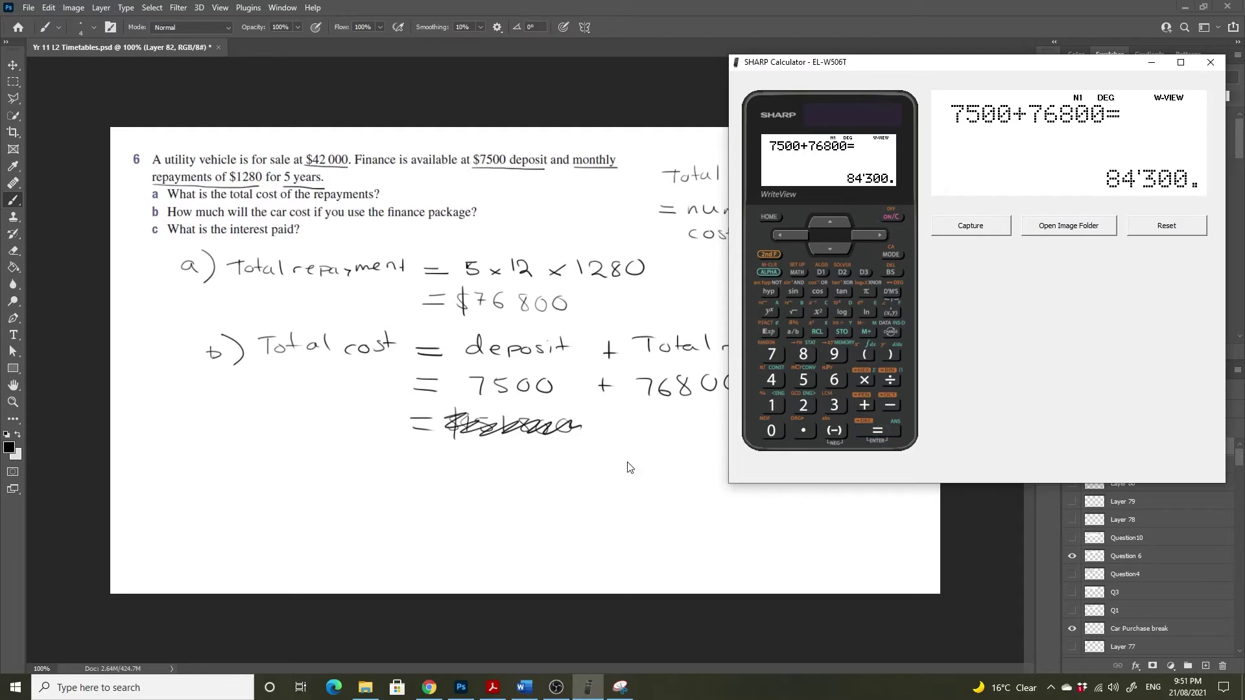
Write '$84 300' beside the crossed-out answer, scribble the old one out further, and label c)
click(612, 436)
mouse_move(619, 422)
mouse_down()
mouse_move(611, 433)
mouse_move(642, 434)
mouse_up()
mouse_move(639, 423)
mouse_down()
mouse_move(640, 442)
mouse_move(667, 433)
mouse_move(656, 439)
mouse_up()
drag(682, 428, 701, 426)
drag(605, 422, 598, 441)
drag(601, 420, 600, 449)
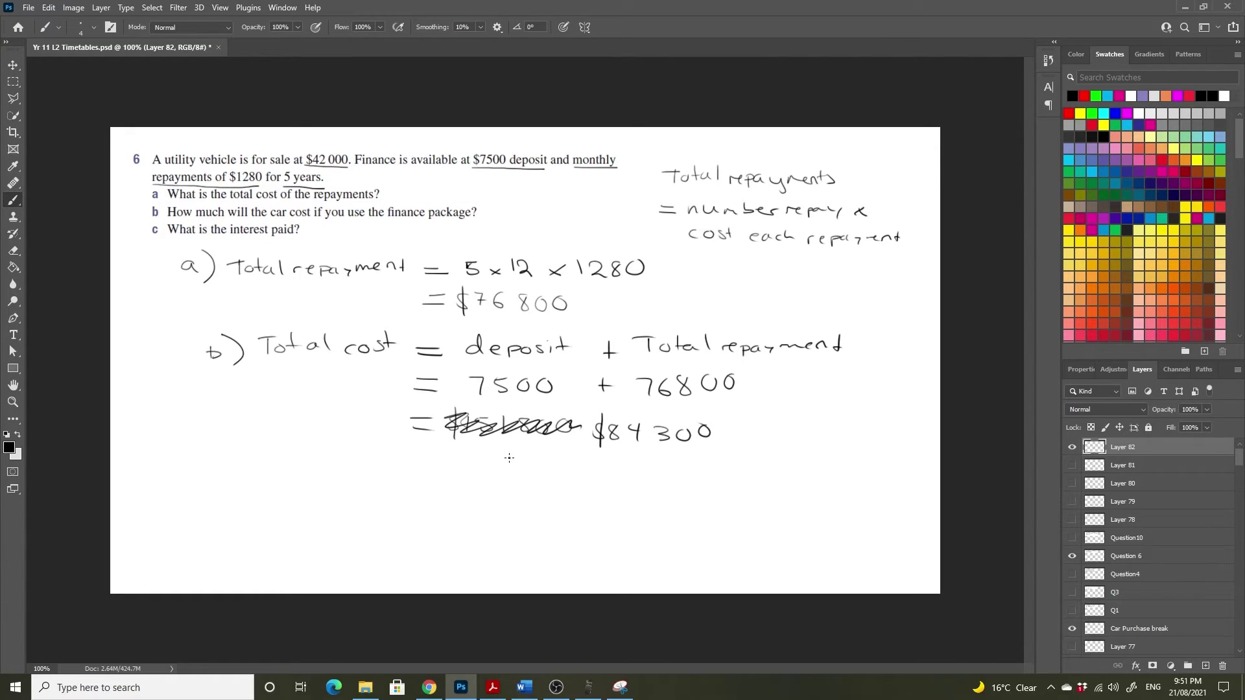
mouse_move(480, 413)
mouse_down()
mouse_move(457, 424)
mouse_move(573, 425)
mouse_up()
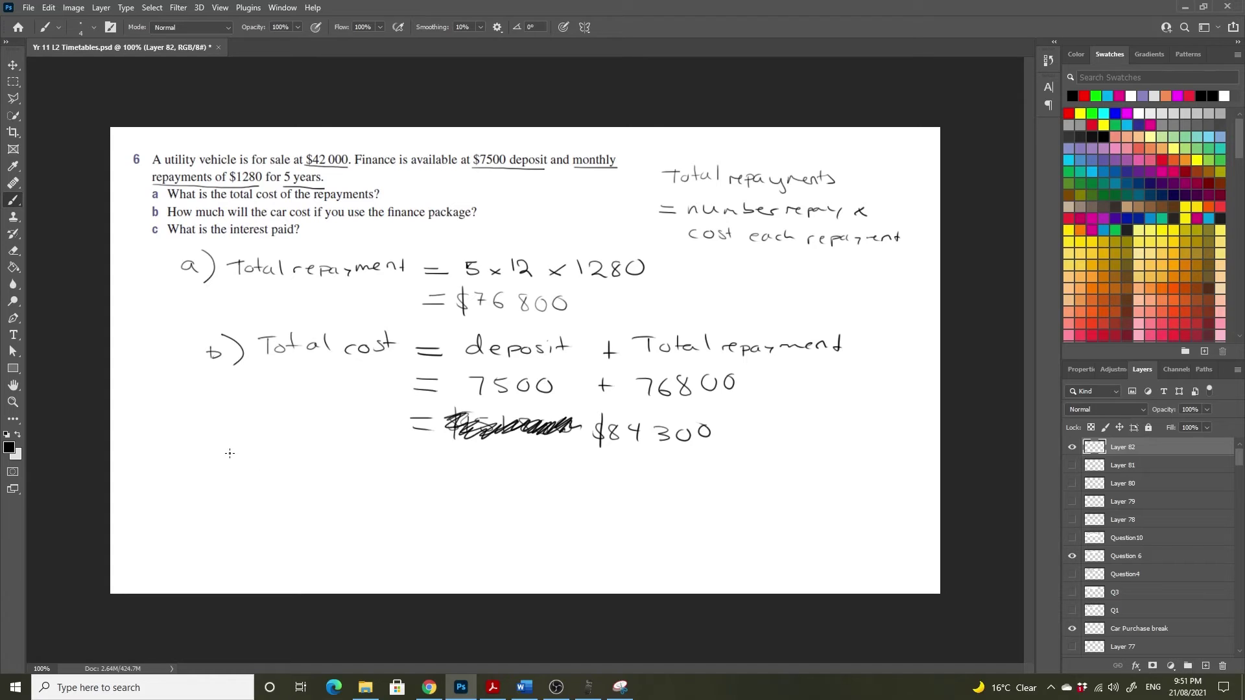
drag(231, 450, 237, 471)
Write 'Interest = Total cost − Sale price' after c)
drag(285, 449, 284, 466)
drag(289, 466, 304, 465)
drag(299, 458, 352, 465)
mouse_move(356, 441)
mouse_down()
mouse_move(354, 466)
mouse_move(363, 453)
mouse_move(408, 463)
mouse_up()
drag(389, 470, 453, 461)
mouse_move(444, 461)
mouse_down()
mouse_move(445, 474)
mouse_move(464, 467)
mouse_up()
mouse_move(468, 459)
mouse_down()
mouse_move(469, 477)
mouse_move(476, 467)
mouse_up()
drag(483, 469, 516, 477)
drag(529, 470, 538, 478)
mouse_move(553, 462)
mouse_down()
mouse_move(552, 478)
mouse_move(688, 477)
mouse_up()
drag(703, 476, 740, 480)
mouse_move(752, 473)
mouse_down()
mouse_move(744, 479)
mouse_move(769, 479)
mouse_up()
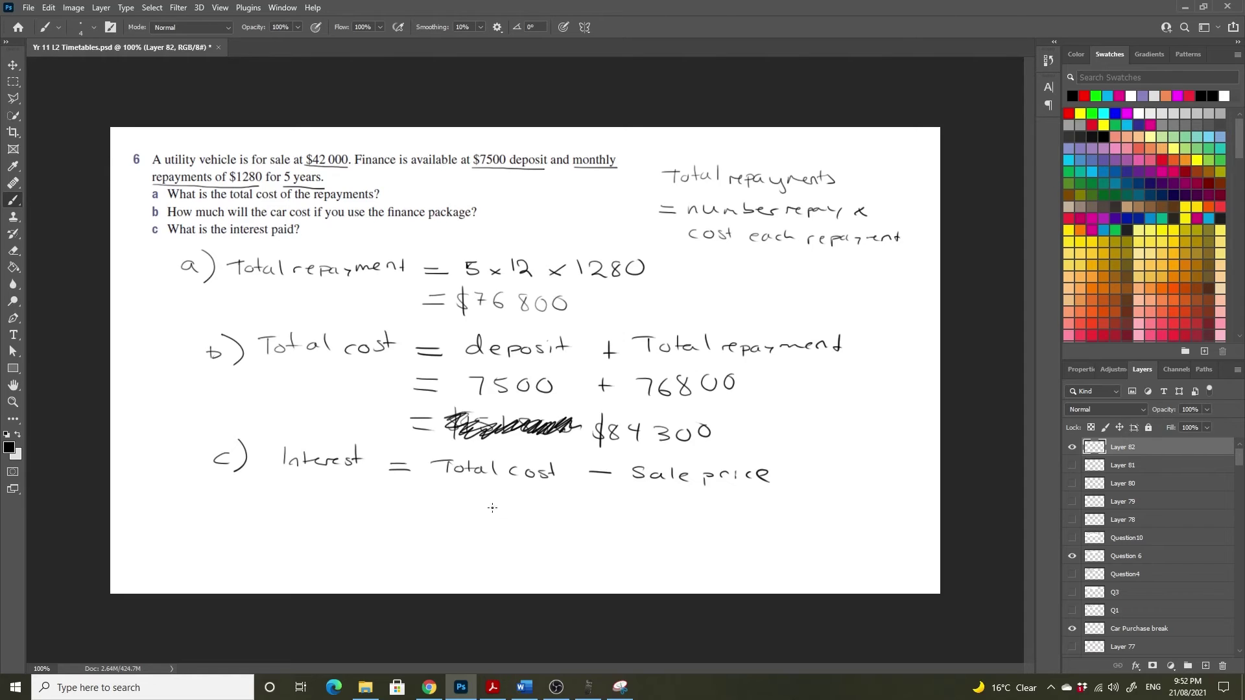
Write '= $84300 − $42000' on the next line and start another equals sign below
drag(391, 494, 410, 503)
click(620, 687)
click(492, 529)
drag(447, 490, 471, 496)
mouse_move(467, 490)
mouse_down()
mouse_move(476, 507)
mouse_move(521, 492)
mouse_move(430, 510)
mouse_up()
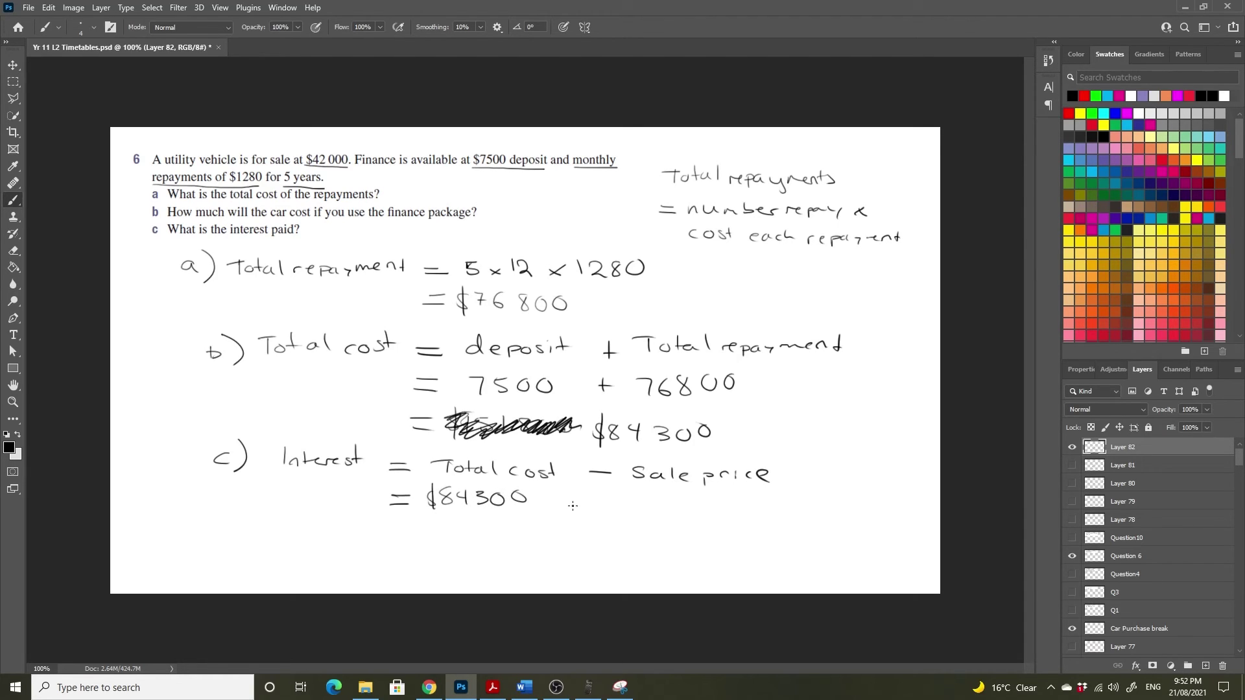
drag(538, 501, 584, 502)
mouse_move(579, 491)
mouse_down()
mouse_move(579, 510)
mouse_move(618, 494)
mouse_up()
mouse_move(650, 493)
mouse_down()
mouse_move(639, 496)
mouse_move(651, 494)
mouse_up()
drag(567, 488, 559, 509)
drag(676, 497, 674, 497)
drag(397, 532, 413, 531)
drag(398, 540, 415, 539)
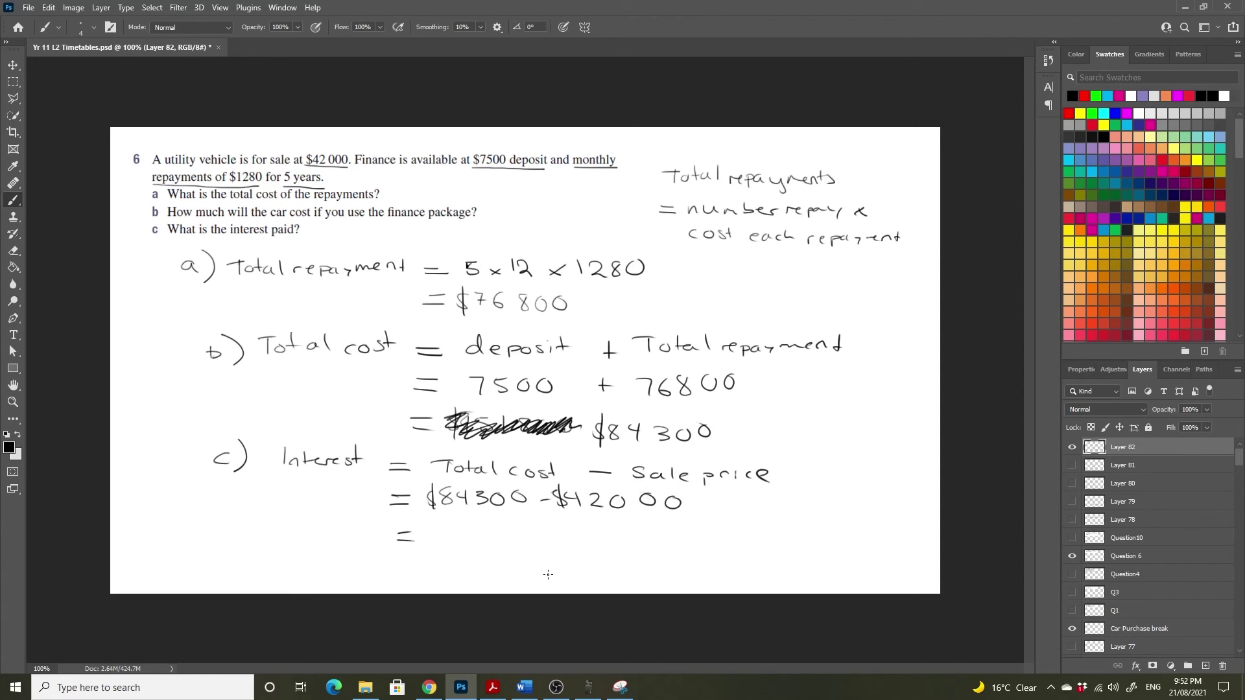
Compute ANS − 42000 on the calculator, giving 42'300
click(590, 686)
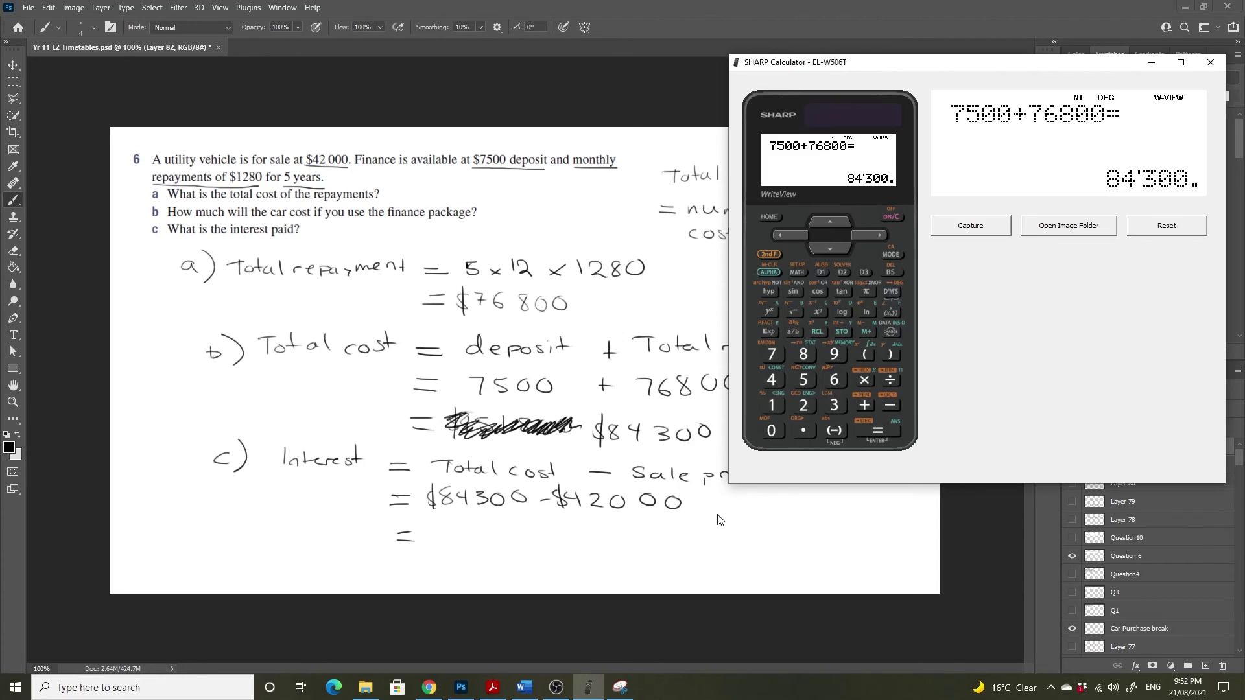
click(890, 405)
click(772, 379)
click(802, 405)
click(772, 430)
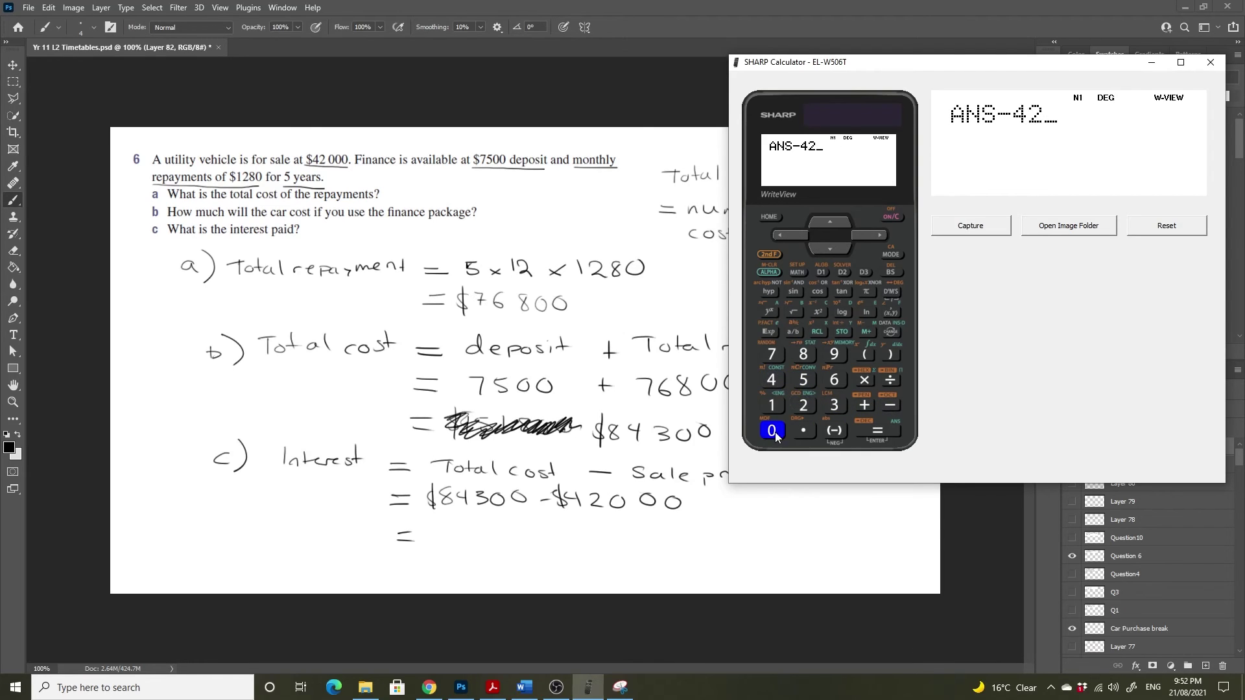
click(773, 431)
click(772, 431)
click(877, 432)
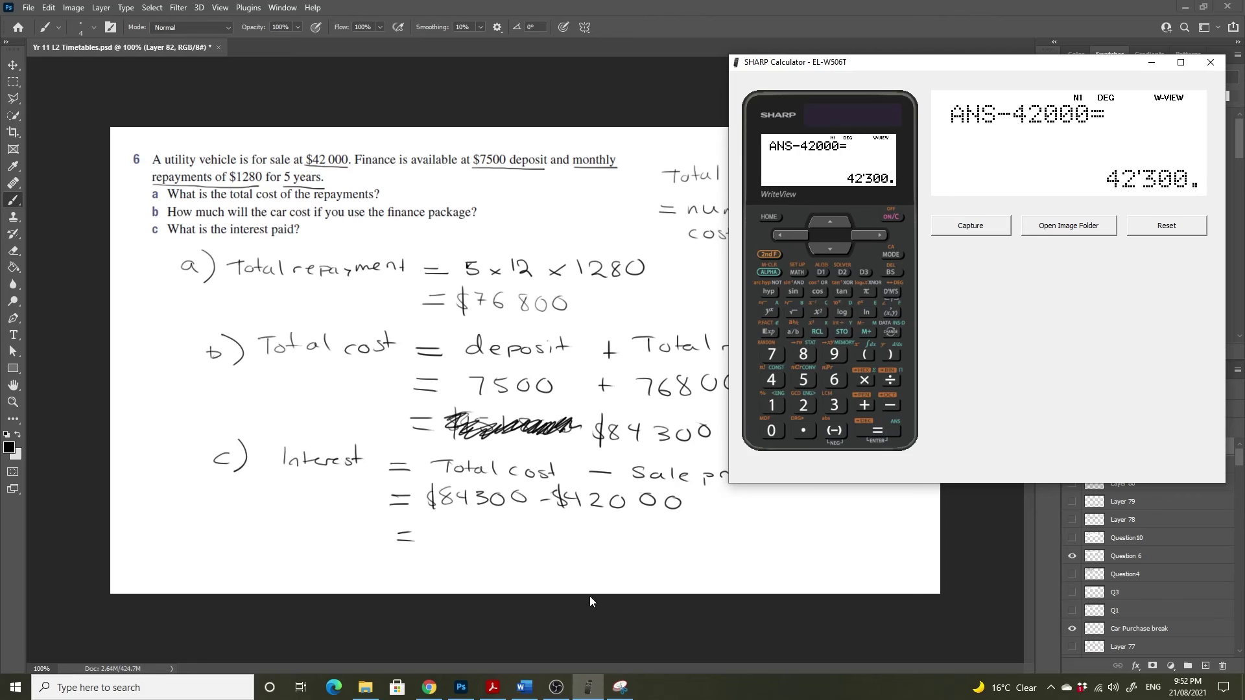
Write '$42300' as the interest paid on the last line of part c)
click(500, 548)
mouse_move(454, 521)
mouse_down()
mouse_move(463, 538)
mouse_move(542, 525)
mouse_move(431, 539)
mouse_move(439, 548)
mouse_up()
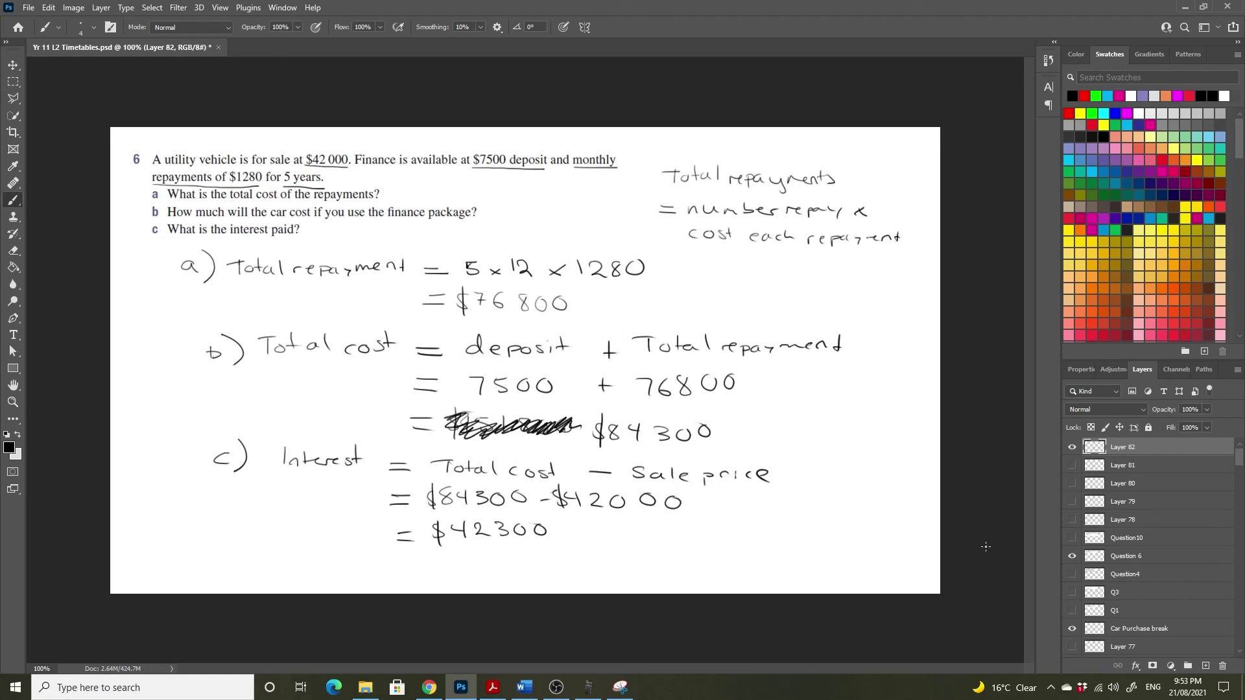
click(555, 688)
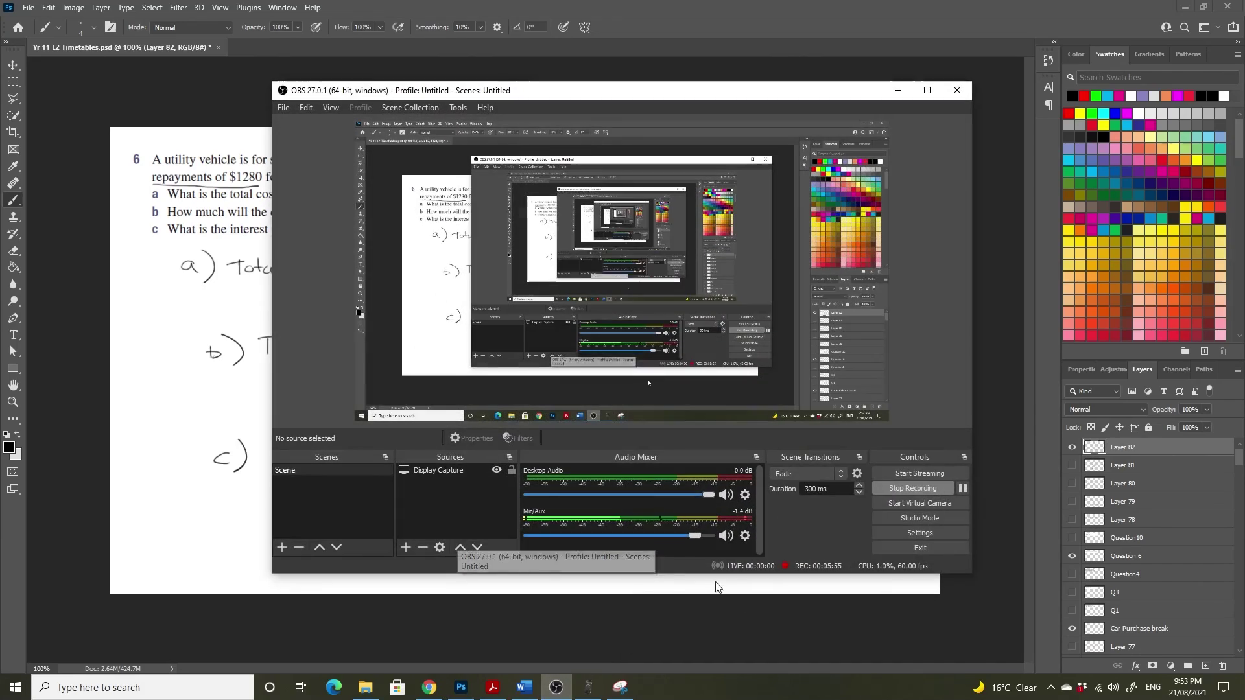